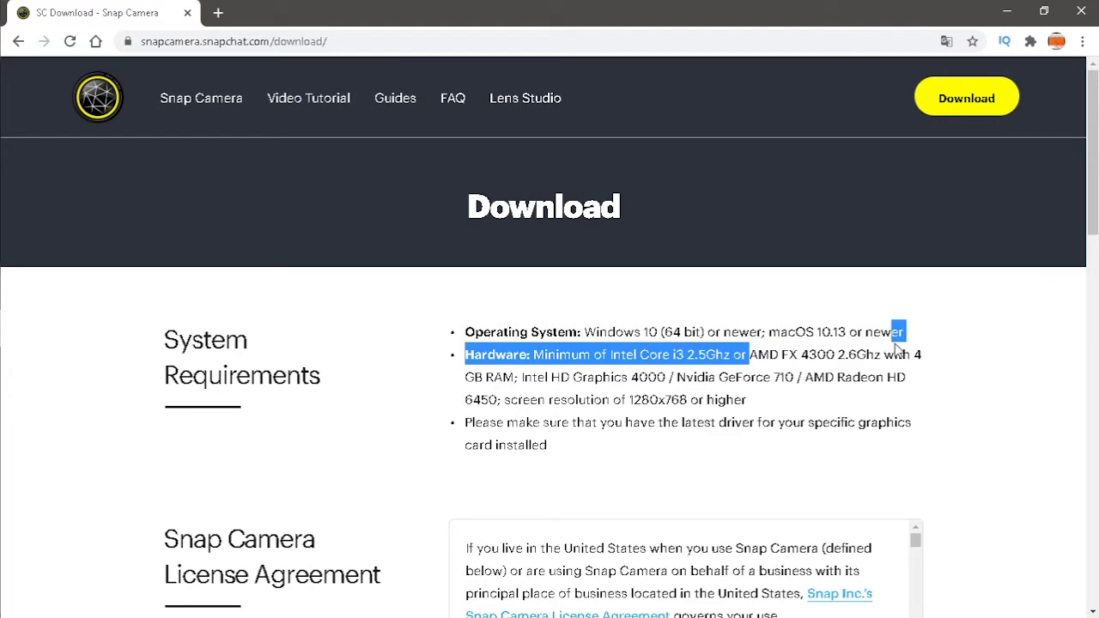
Review the supported graphics cards, minimum screen resolution and graphics driver requirement in the Snap Camera system requirements.
left_click(513, 375)
left_click_drag(514, 375, 670, 377)
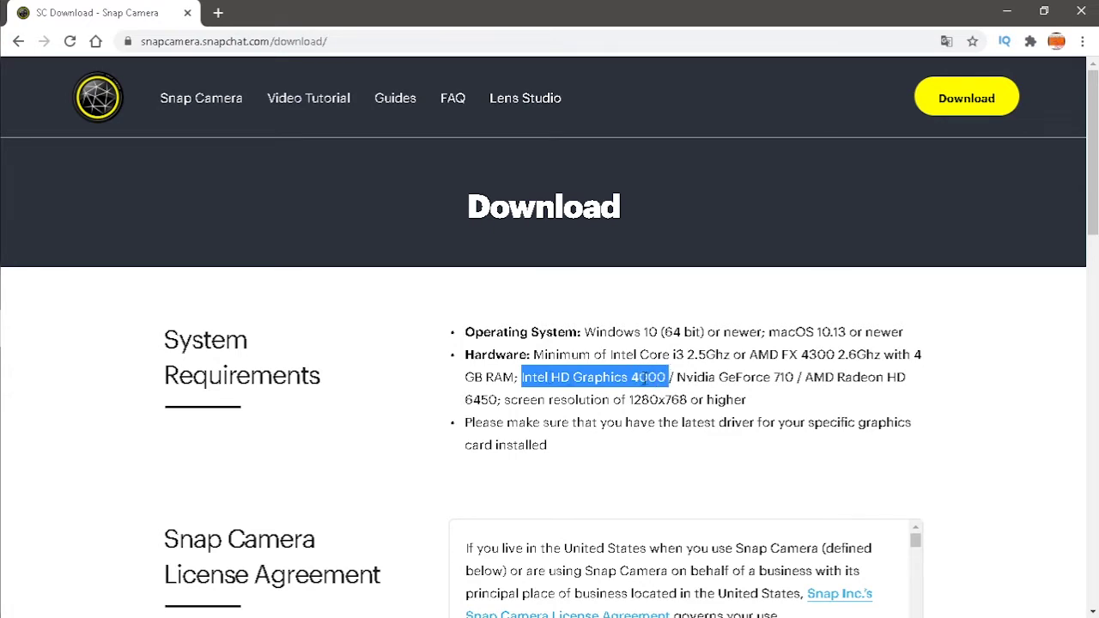
left_click_drag(706, 378, 803, 379)
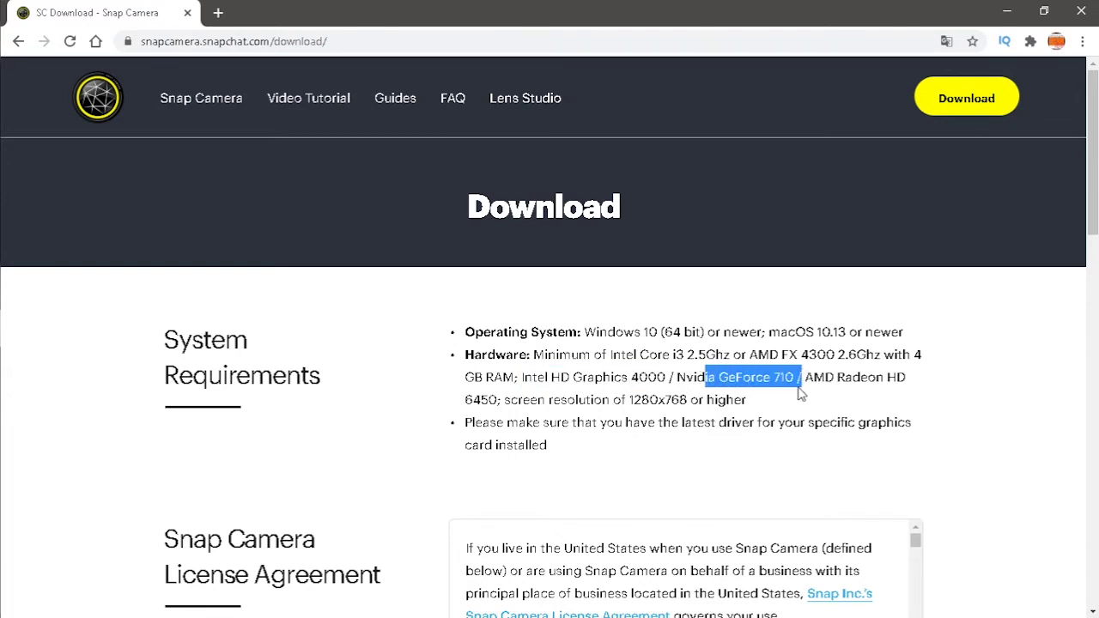
left_click_drag(814, 378, 898, 378)
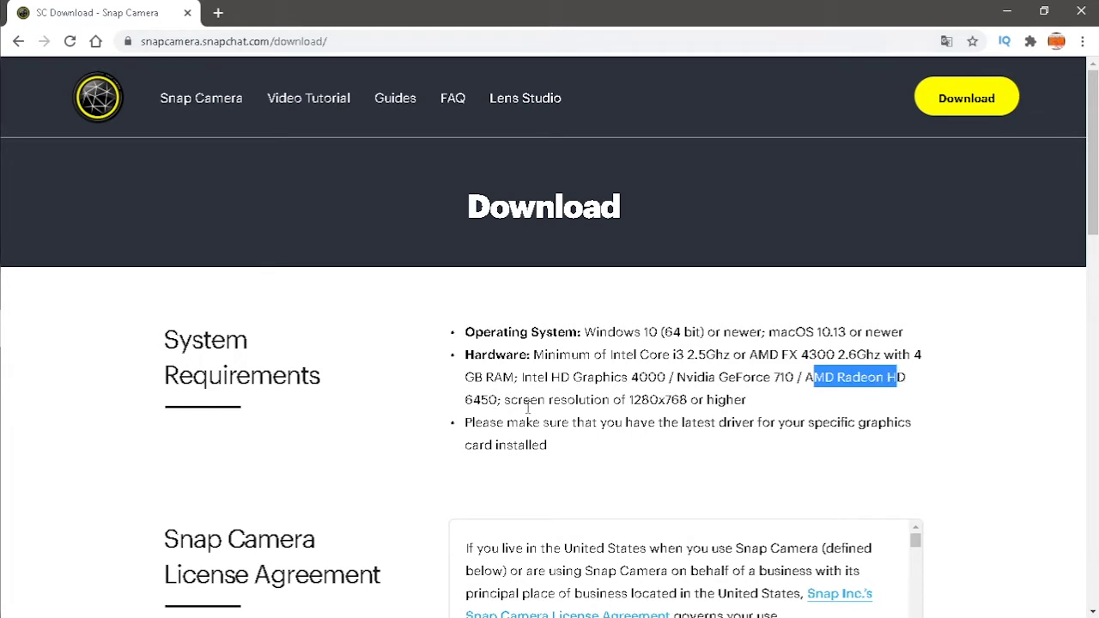
left_click_drag(687, 400, 629, 400)
left_click_drag(747, 400, 620, 404)
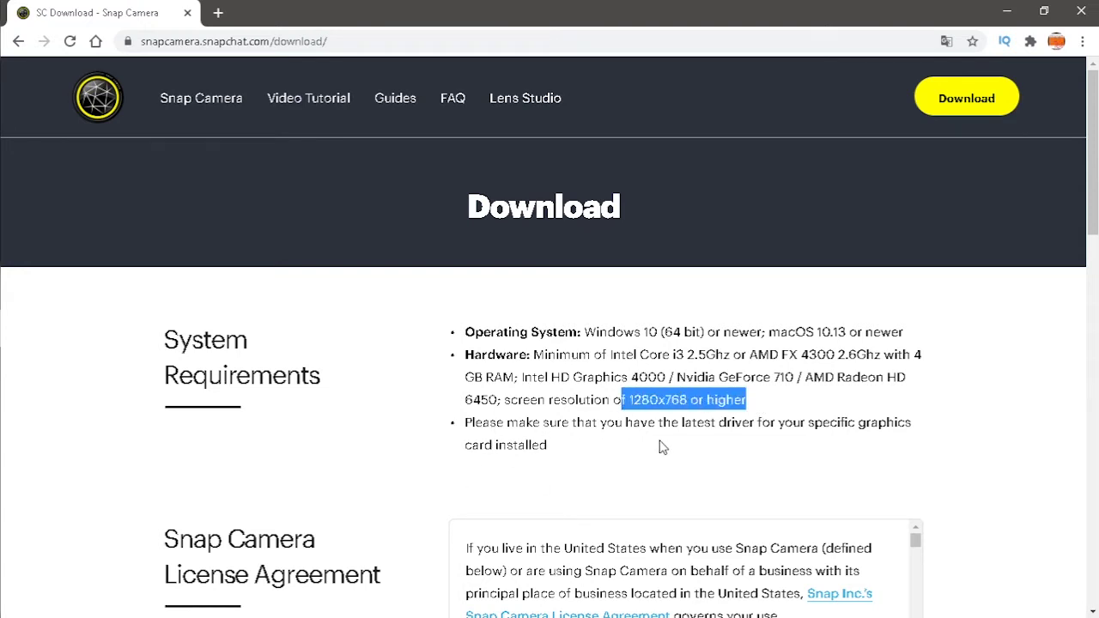
left_click_drag(495, 423, 464, 422)
left_click_drag(810, 420, 819, 440)
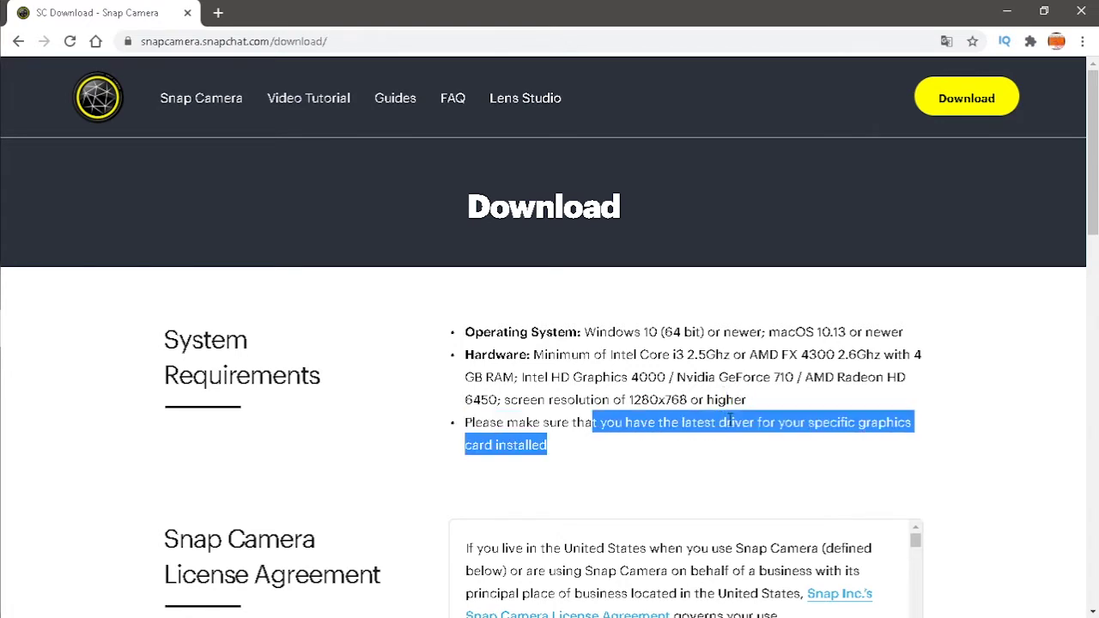
left_click(726, 421)
left_click_drag(696, 422, 729, 452)
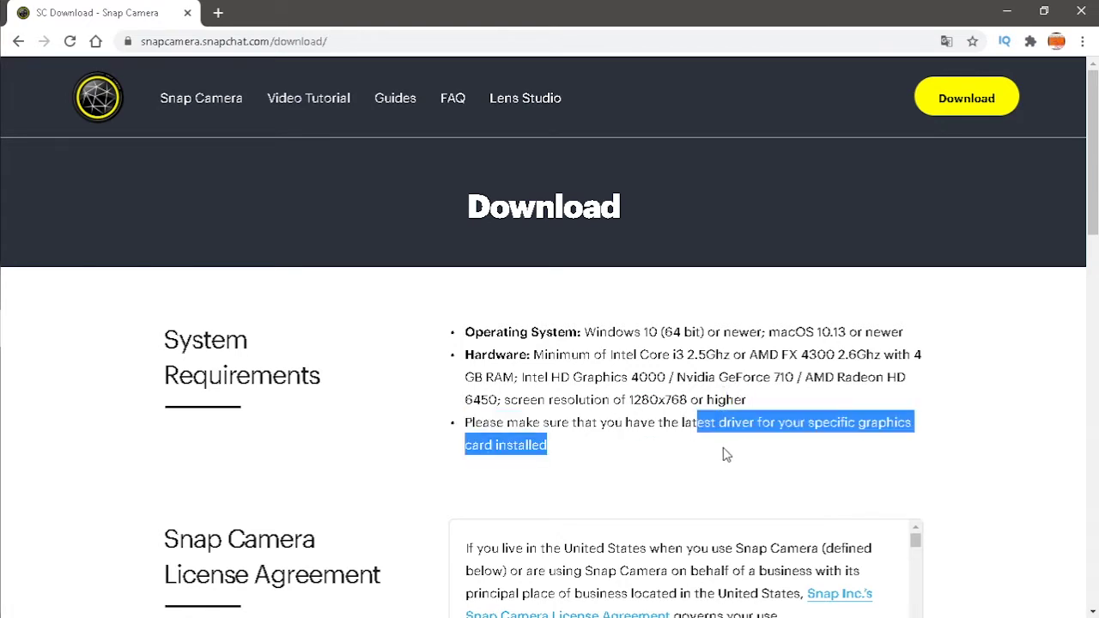
left_click(725, 438)
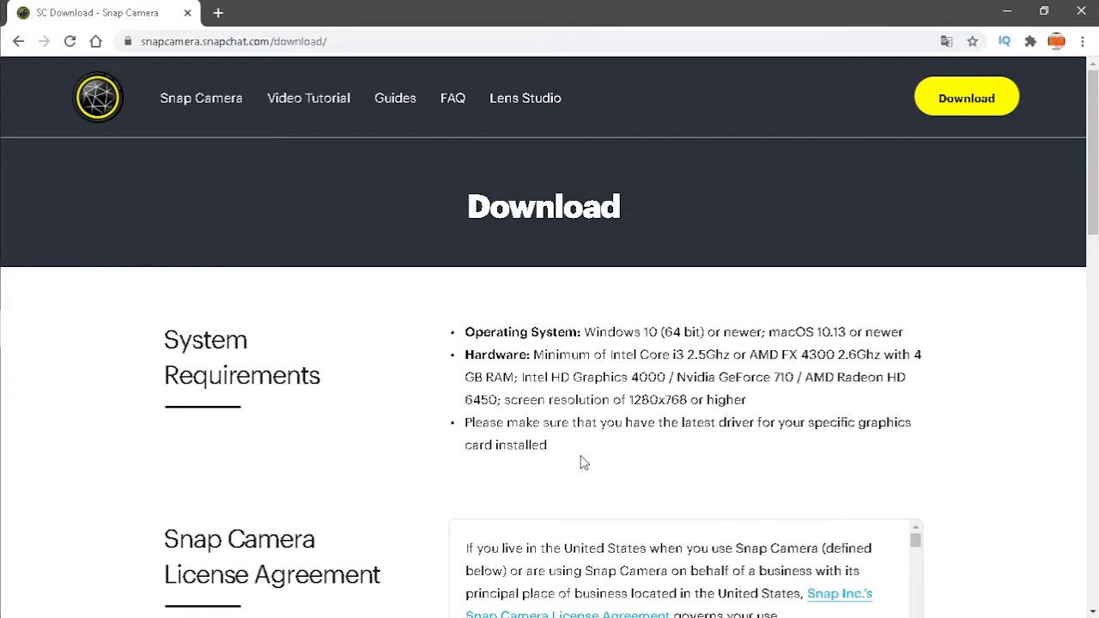
Examine the Snap Camera License Agreement through to its end and the consent section below it.
scroll(750, 422, "down", 2)
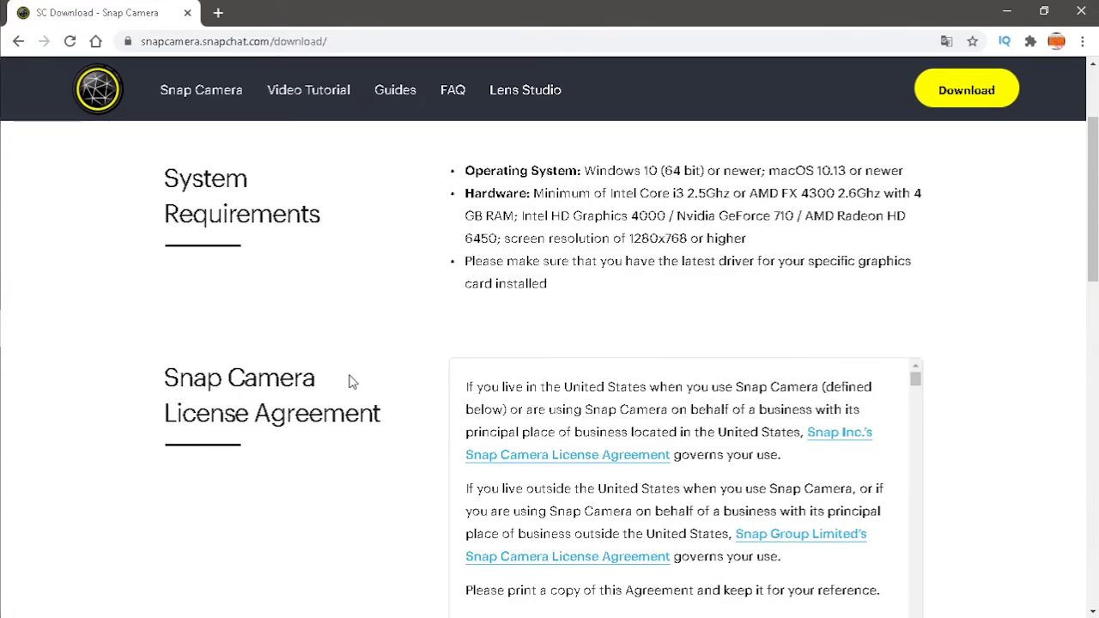
left_click_drag(383, 415, 307, 380)
left_click(341, 413)
left_click_drag(378, 414, 171, 417)
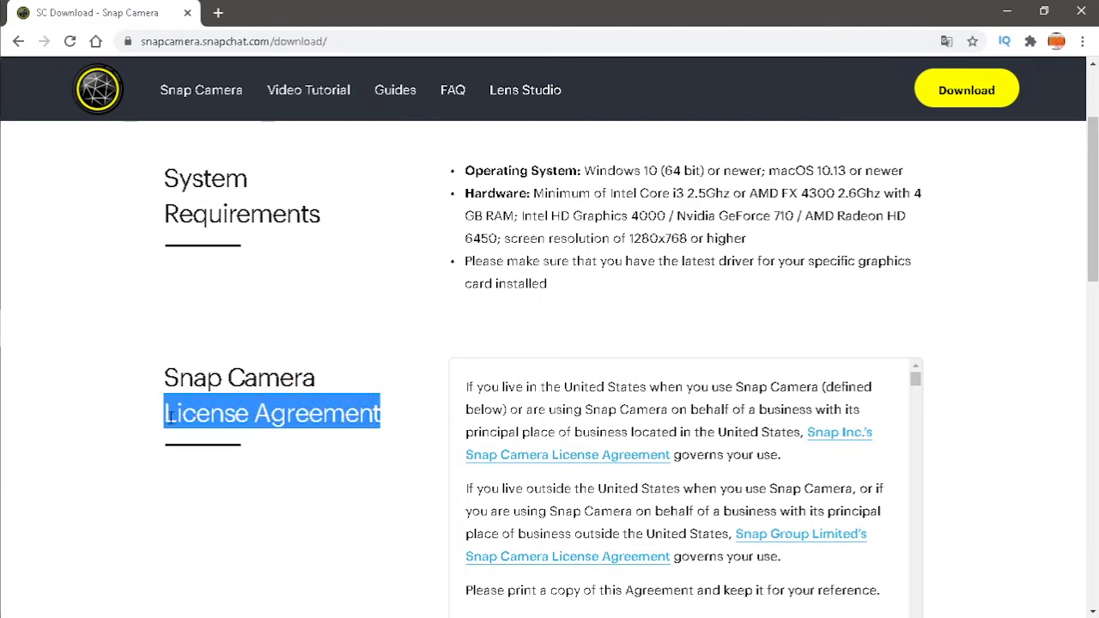
scroll(1004, 432, "down", 3)
scroll(969, 352, "up", 1)
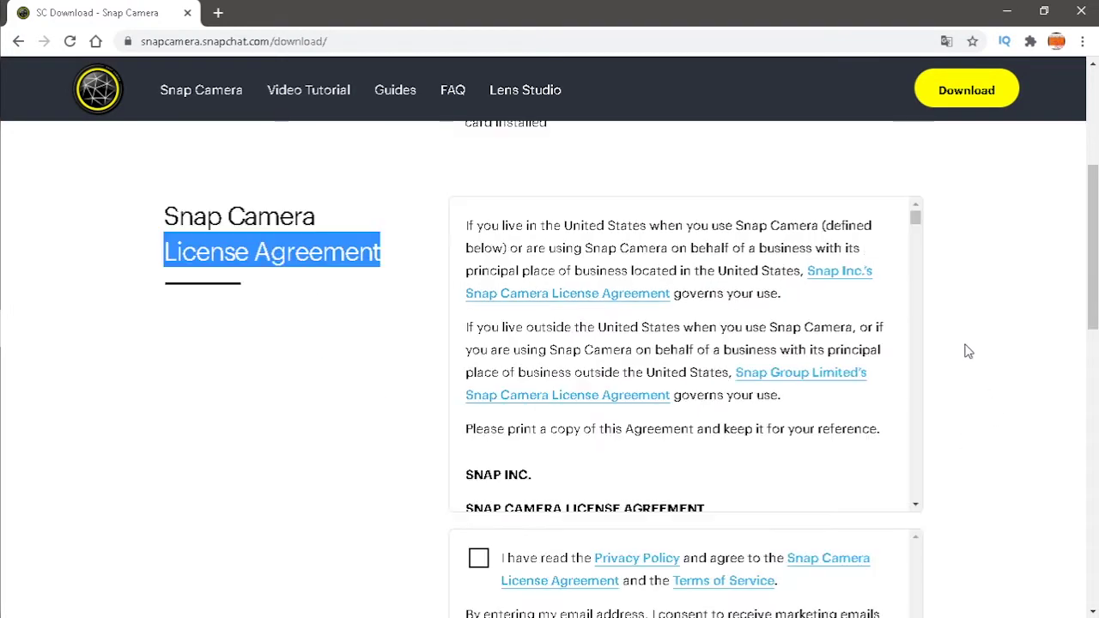
left_click_drag(915, 219, 885, 500)
scroll(996, 376, "down", 3)
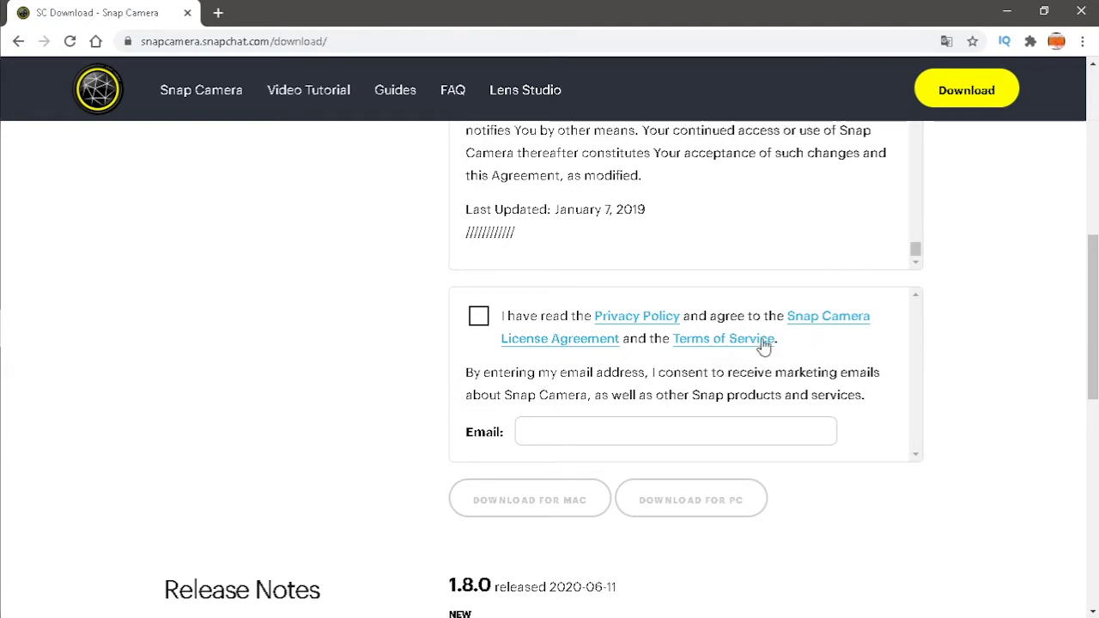
Agree to the privacy policy and license terms, complete the reCAPTCHA check and download Snap Camera for PC.
left_click(481, 321)
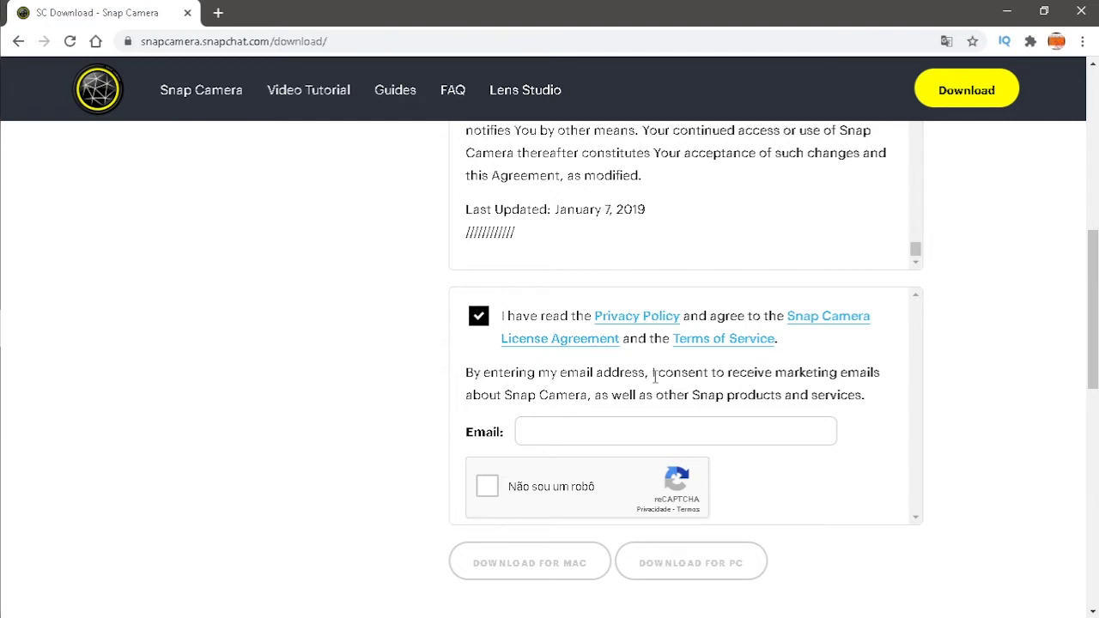
left_click_drag(831, 374, 773, 375)
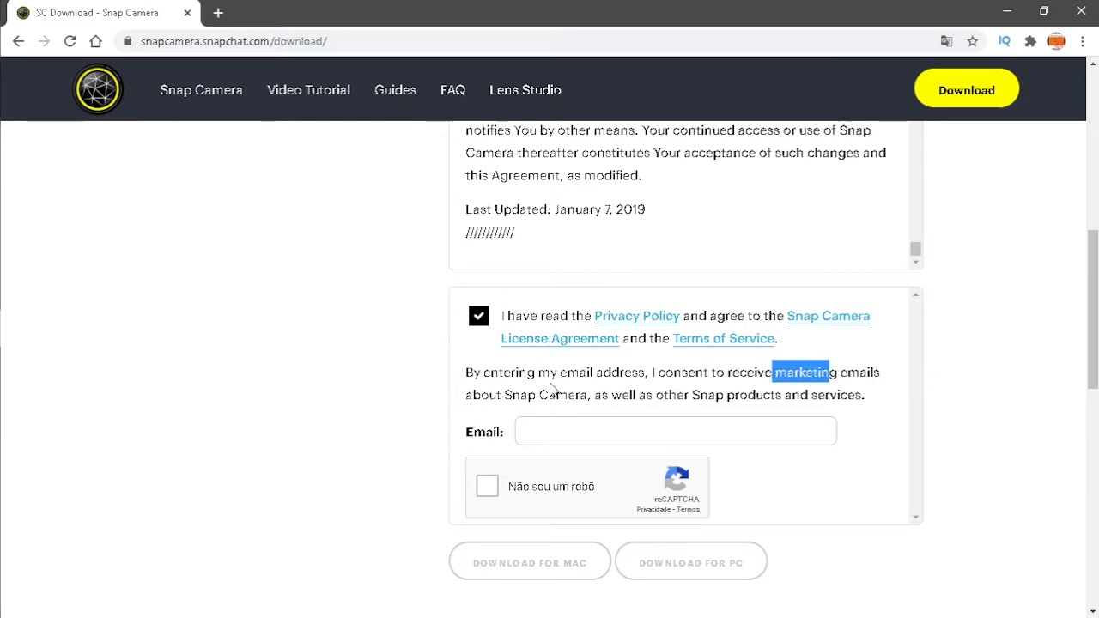
left_click(633, 391)
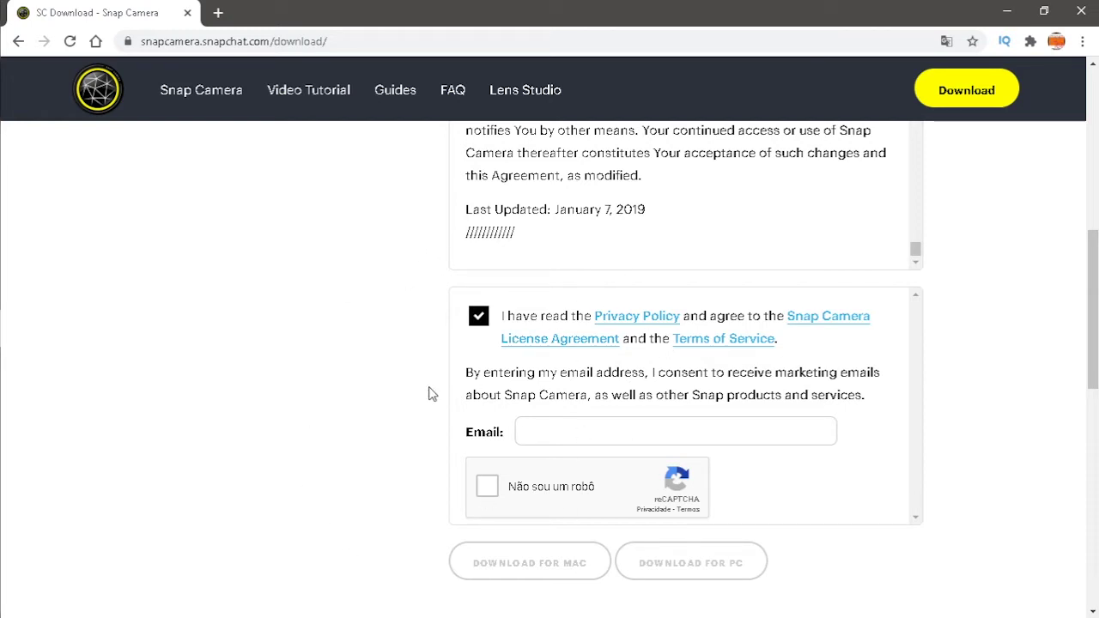
left_click(487, 487)
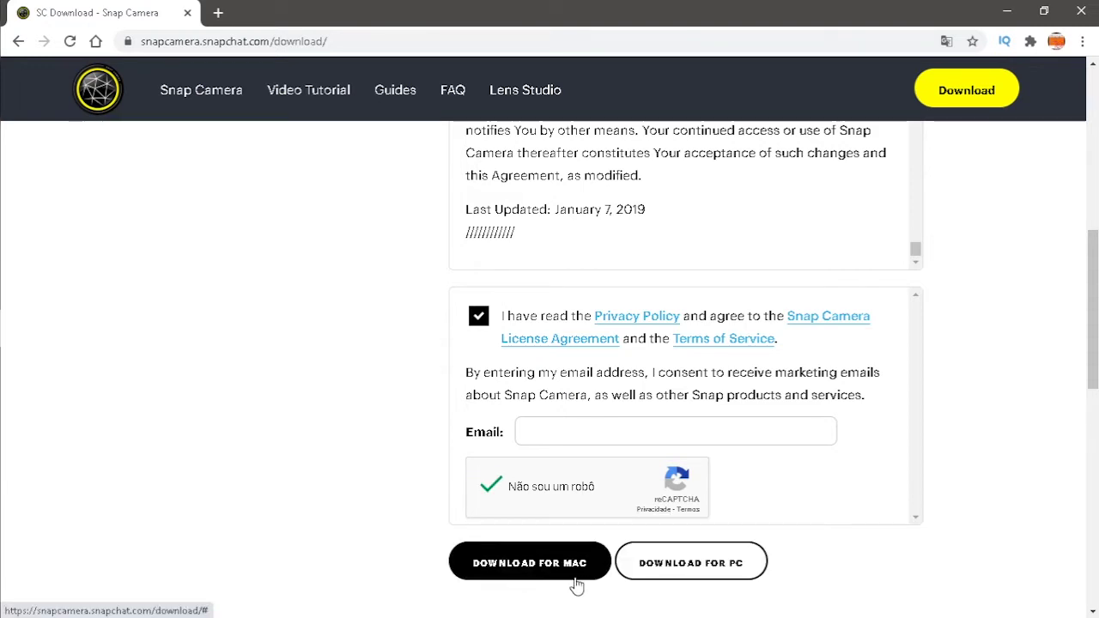
left_click(699, 577)
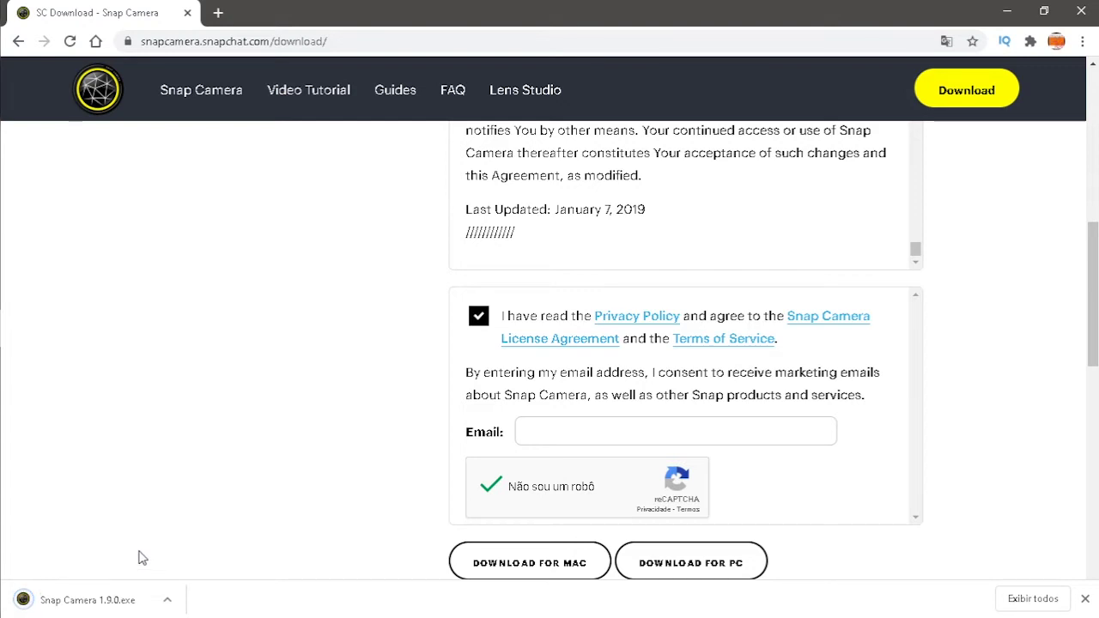
Run the downloaded Snap Camera 1.9.0.exe and install it in the default location with Start Menu folder Snap Inc. and a desktop shortcut.
left_click(115, 613)
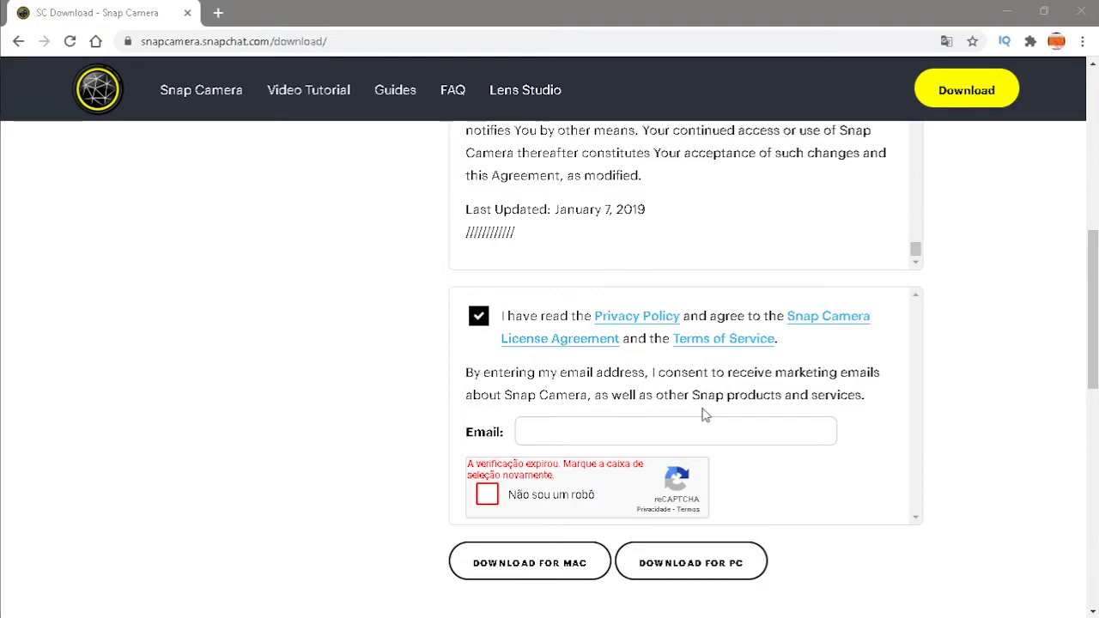
left_click(1004, 12)
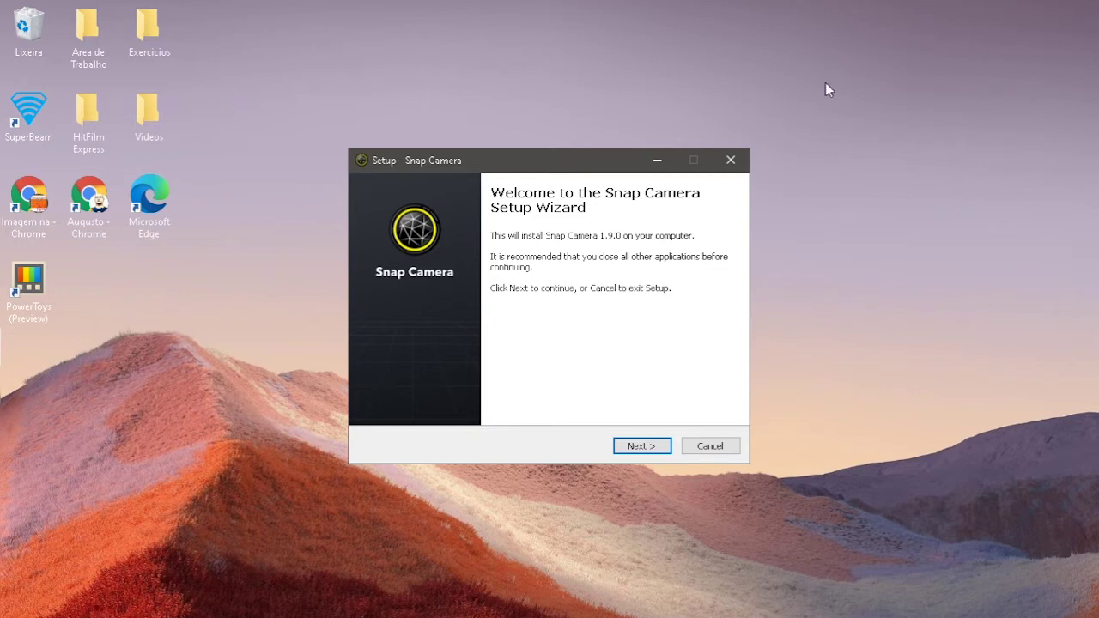
left_click(642, 447)
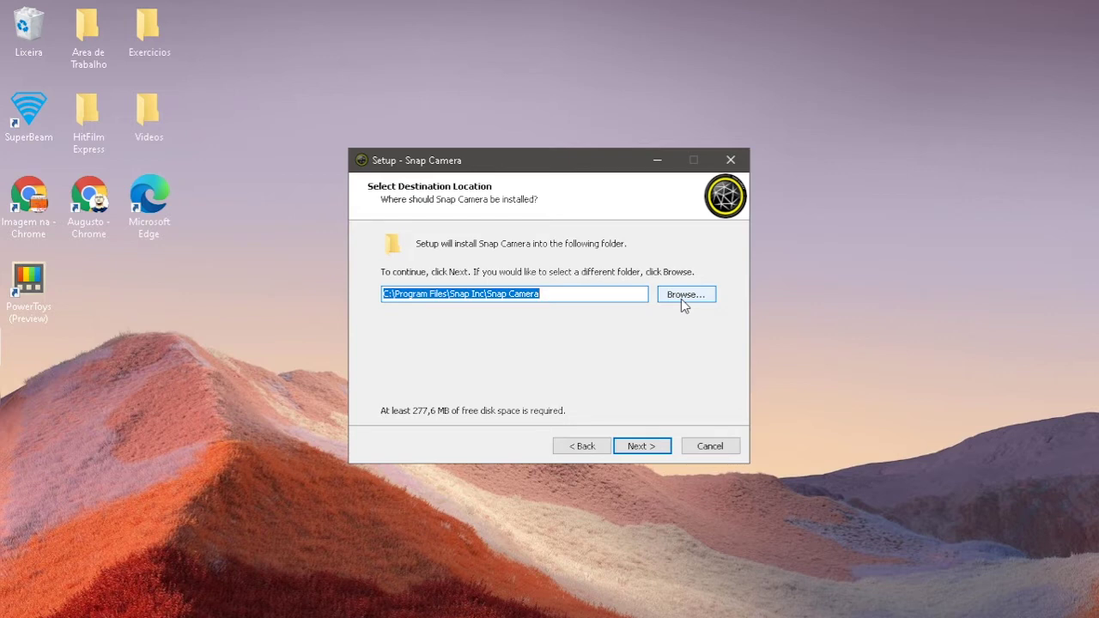
left_click(645, 447)
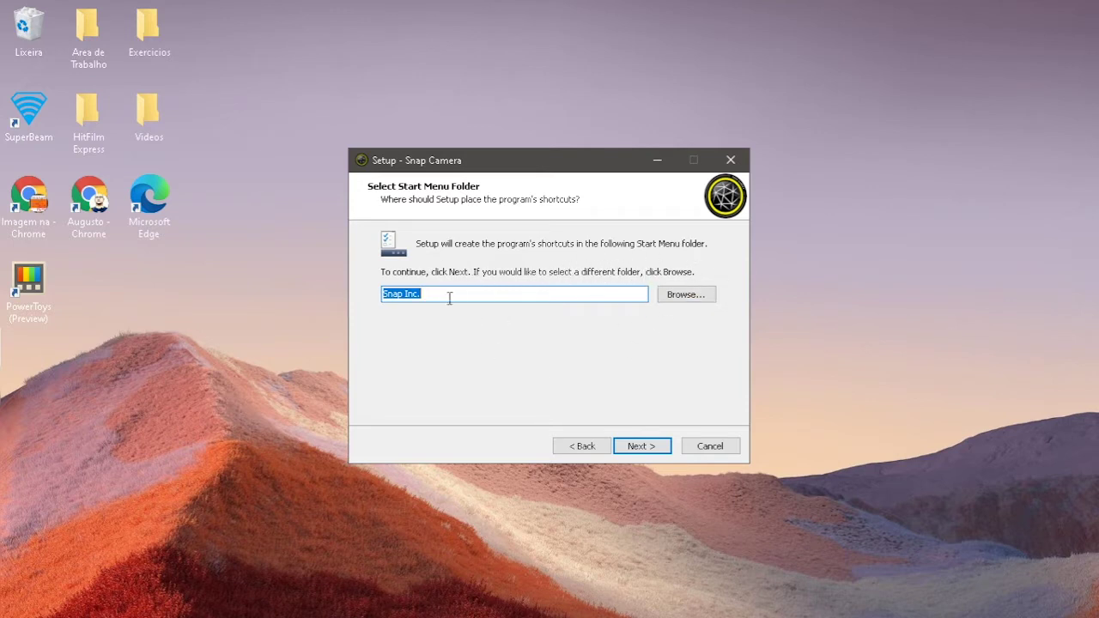
left_click(631, 451)
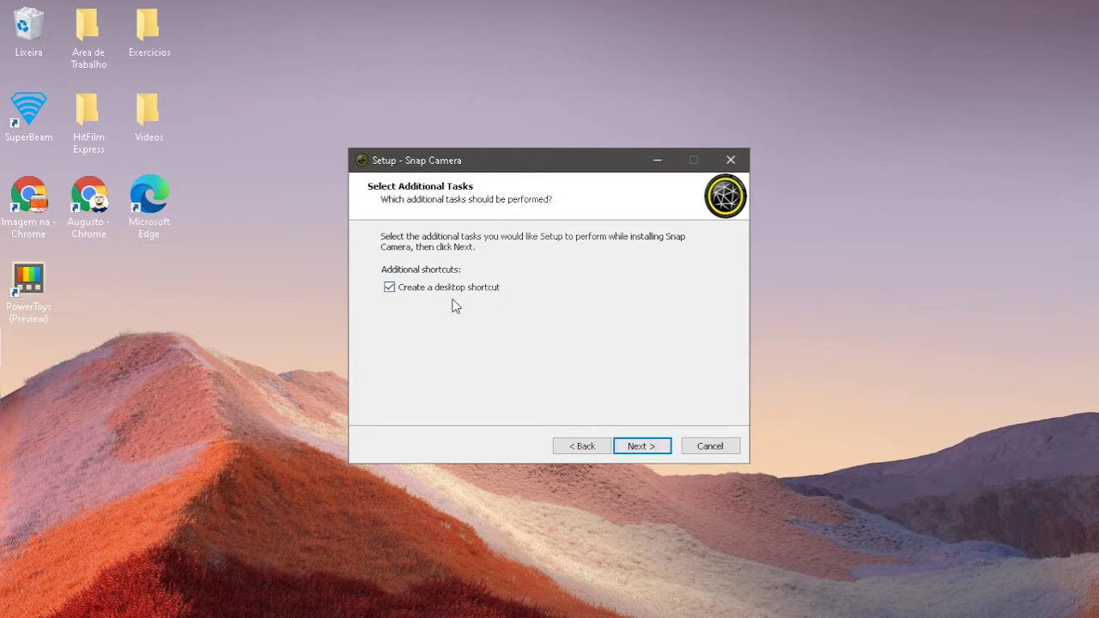
left_click(643, 446)
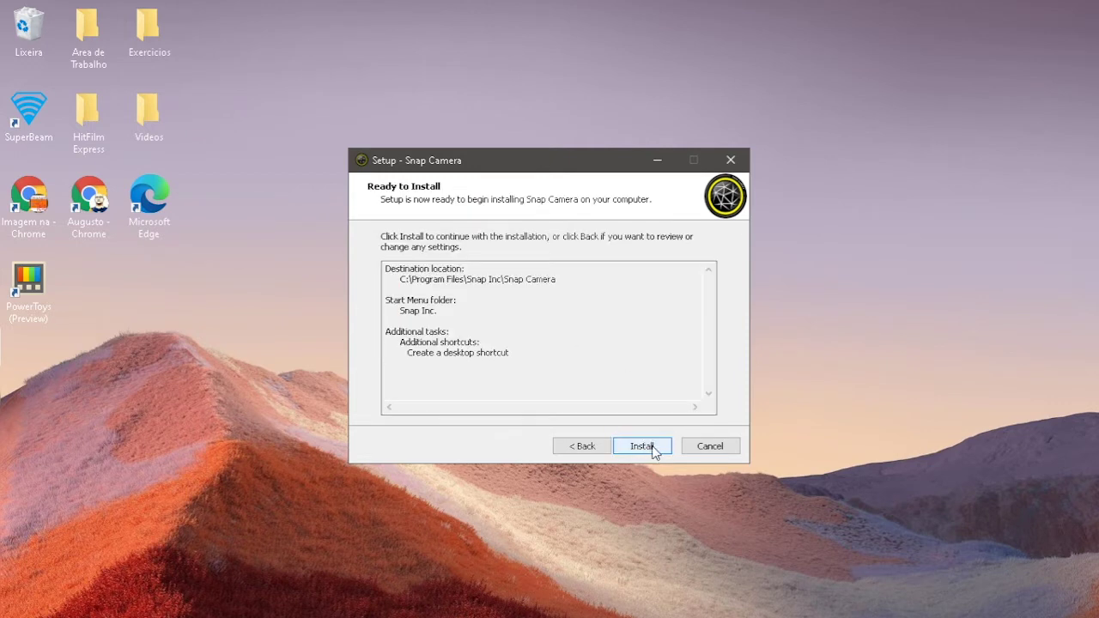
left_click(661, 452)
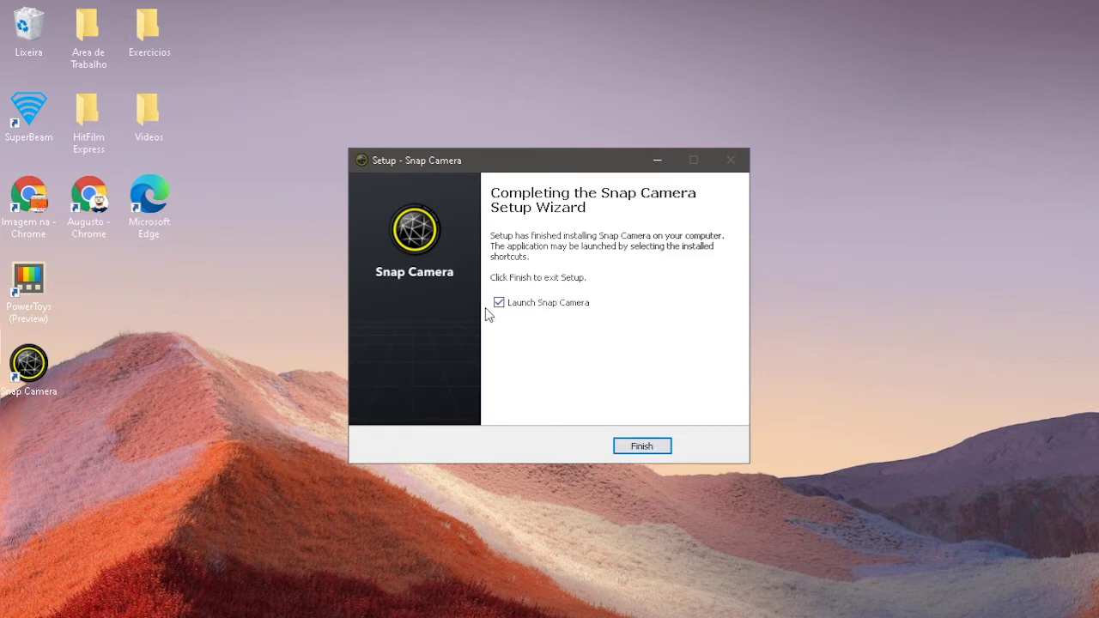
Finish the setup with Launch Snap Camera enabled, complete the welcome introduction and maximize the application window.
left_click(645, 447)
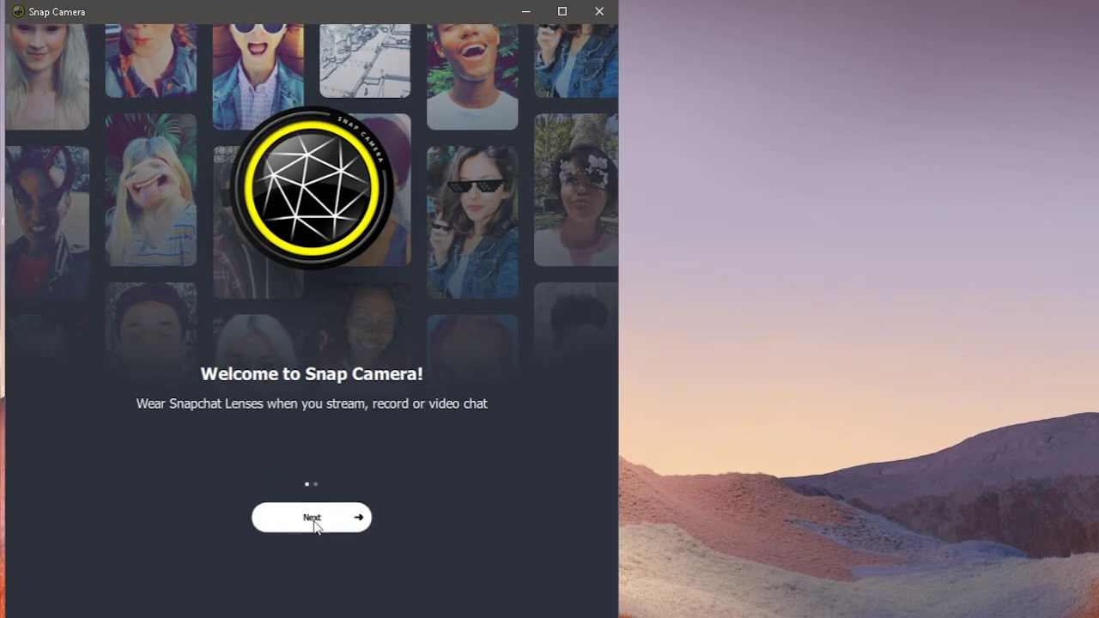
left_click(314, 522)
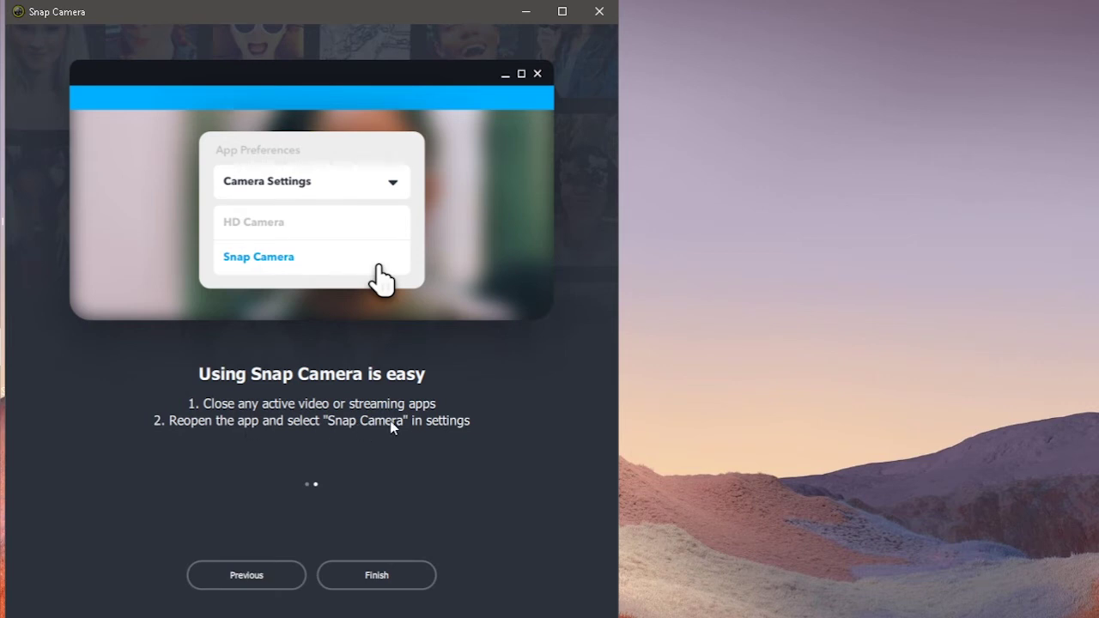
left_click(378, 576)
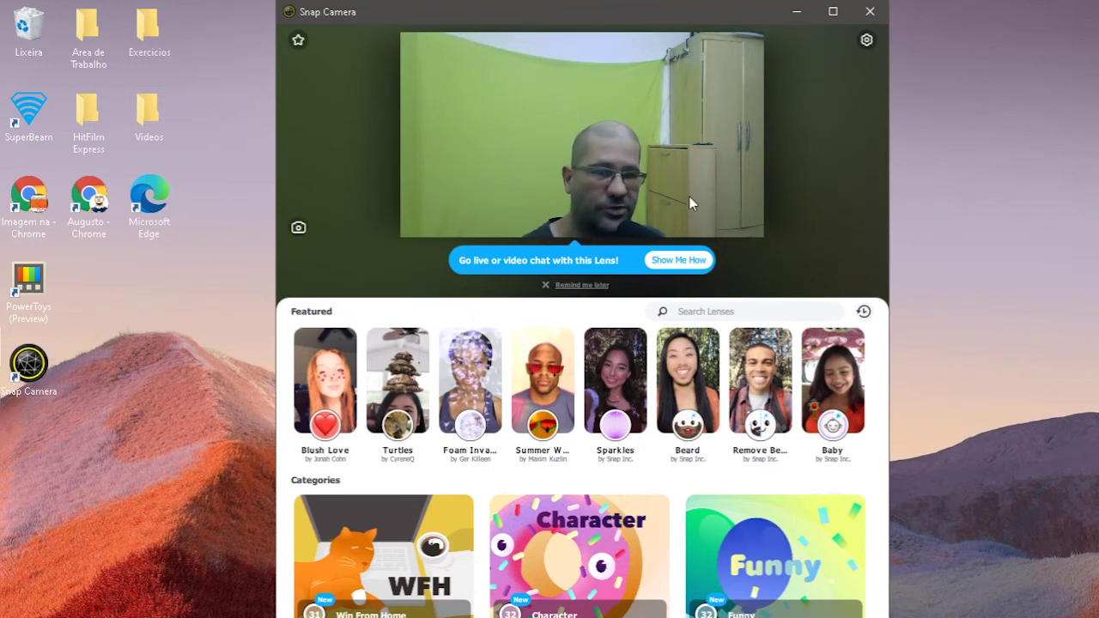
left_click(833, 10)
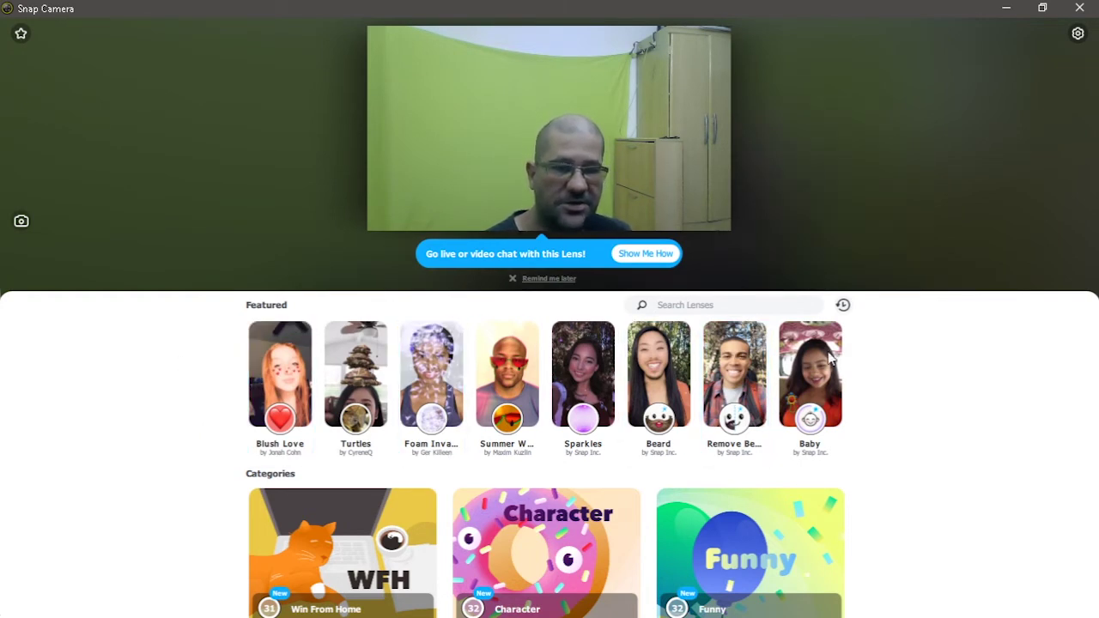
Preview featured lenses on the webcam image, including Blush Love, Turtles, the foam bubbles lens and the summer sunglasses lens.
scroll(770, 405, "down", 1)
scroll(643, 383, "down", 6)
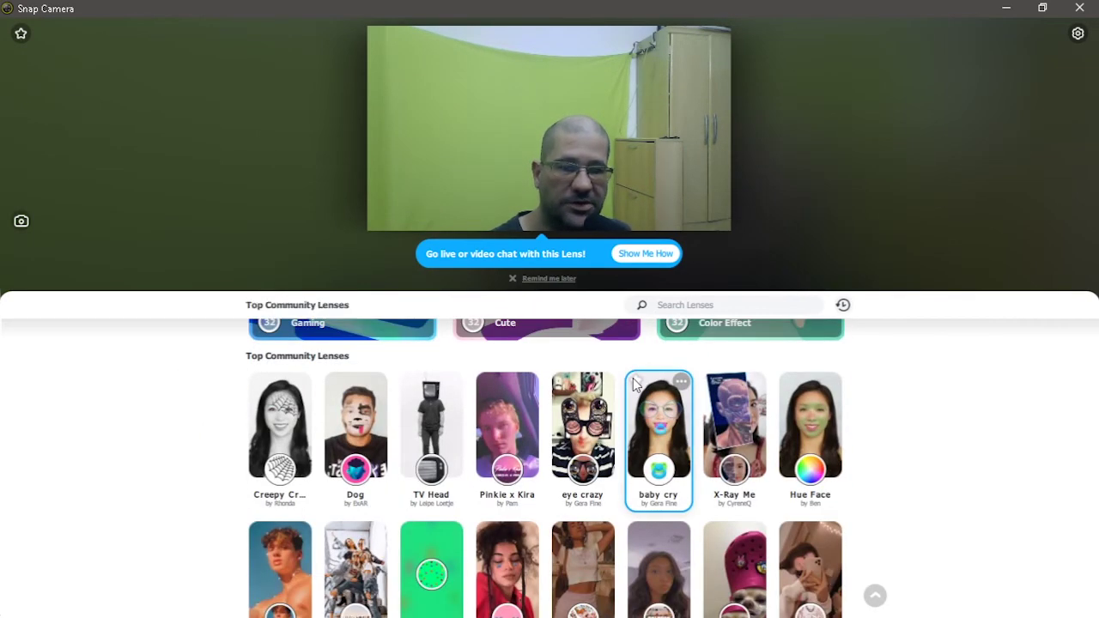
scroll(628, 388, "up", 7)
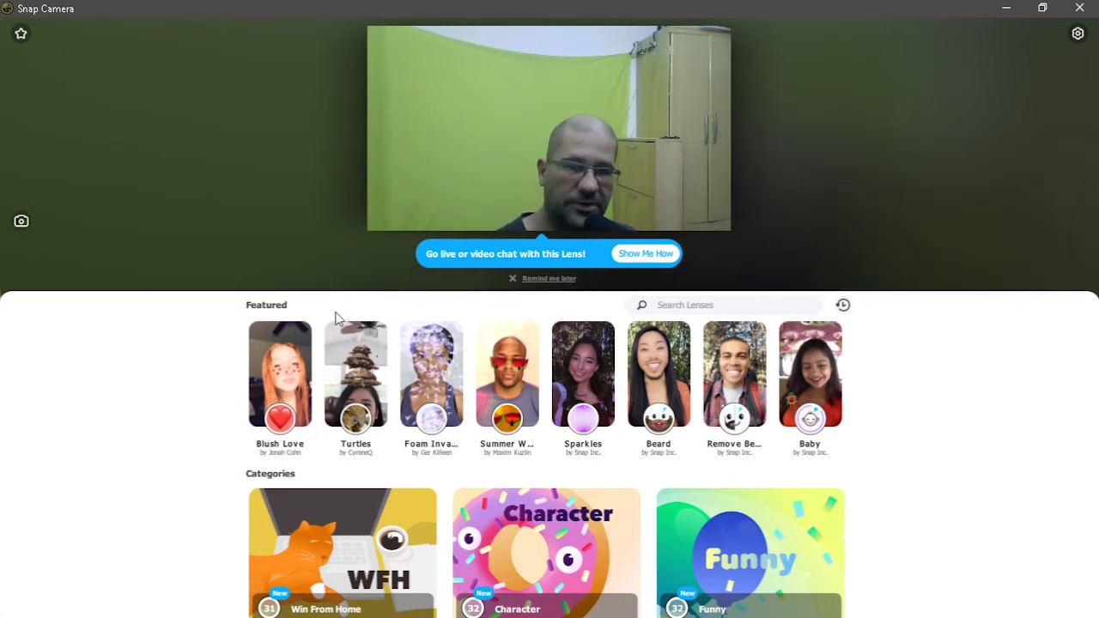
left_click(288, 361)
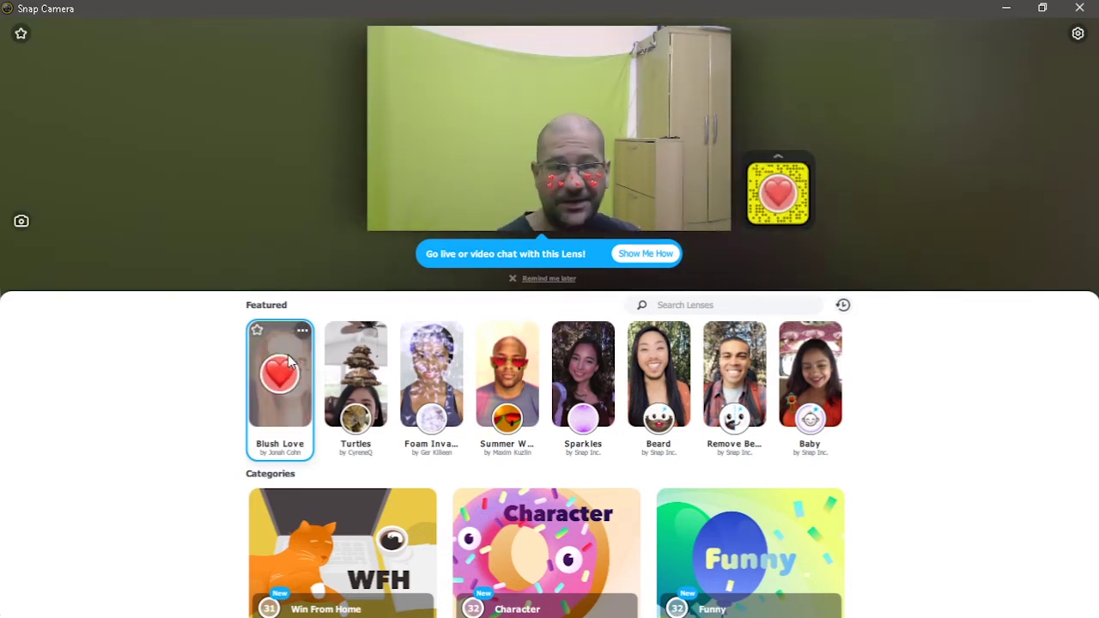
left_click(378, 373)
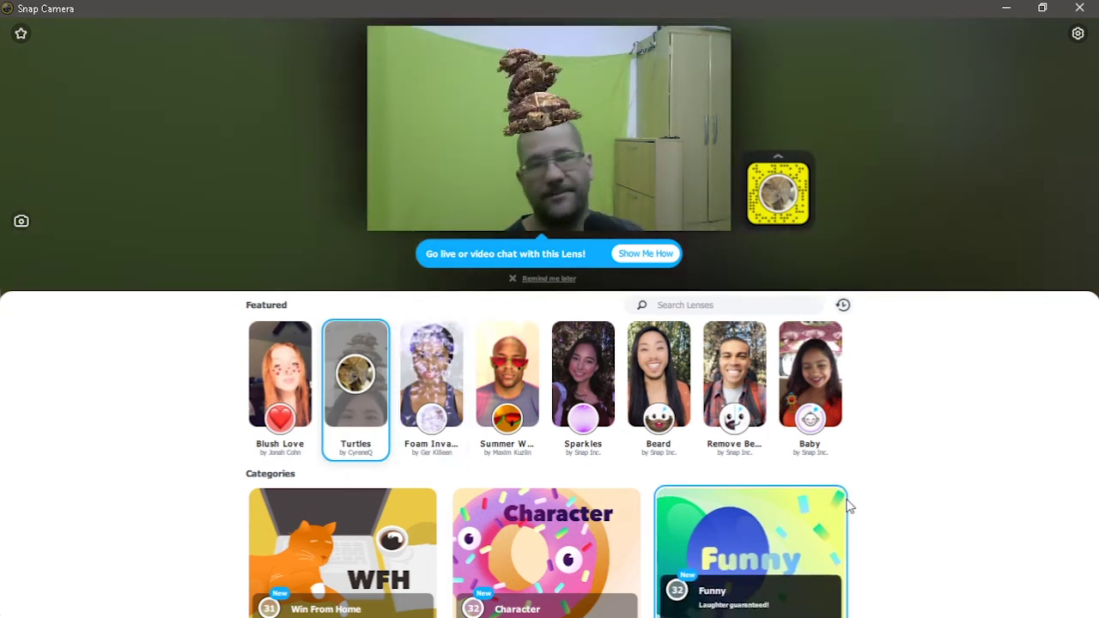
left_click(446, 389)
left_click(502, 379)
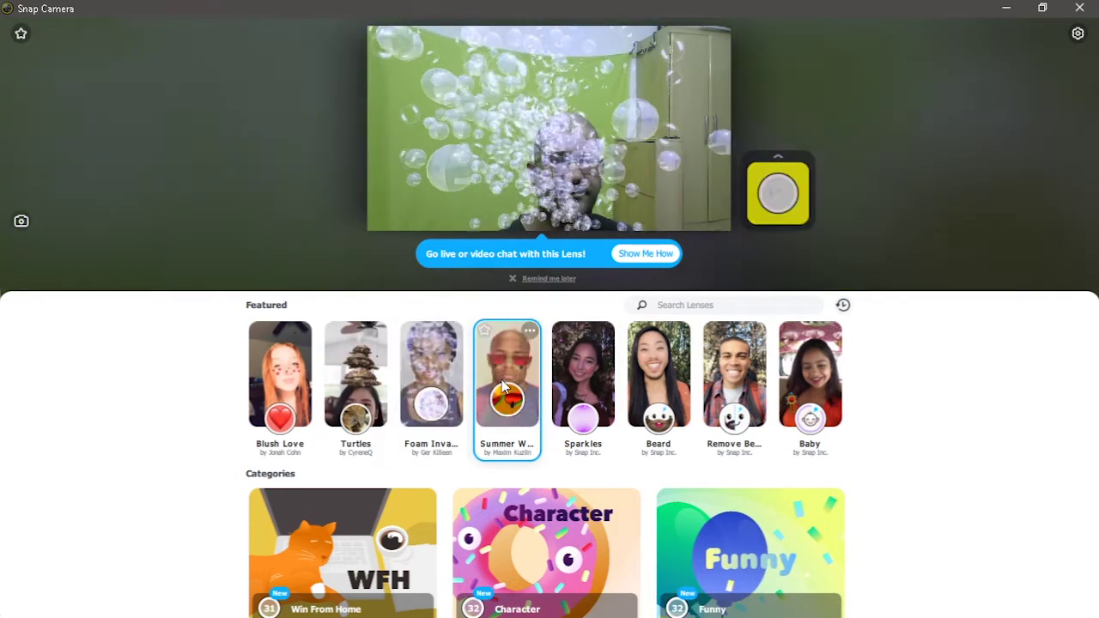
left_click(732, 396)
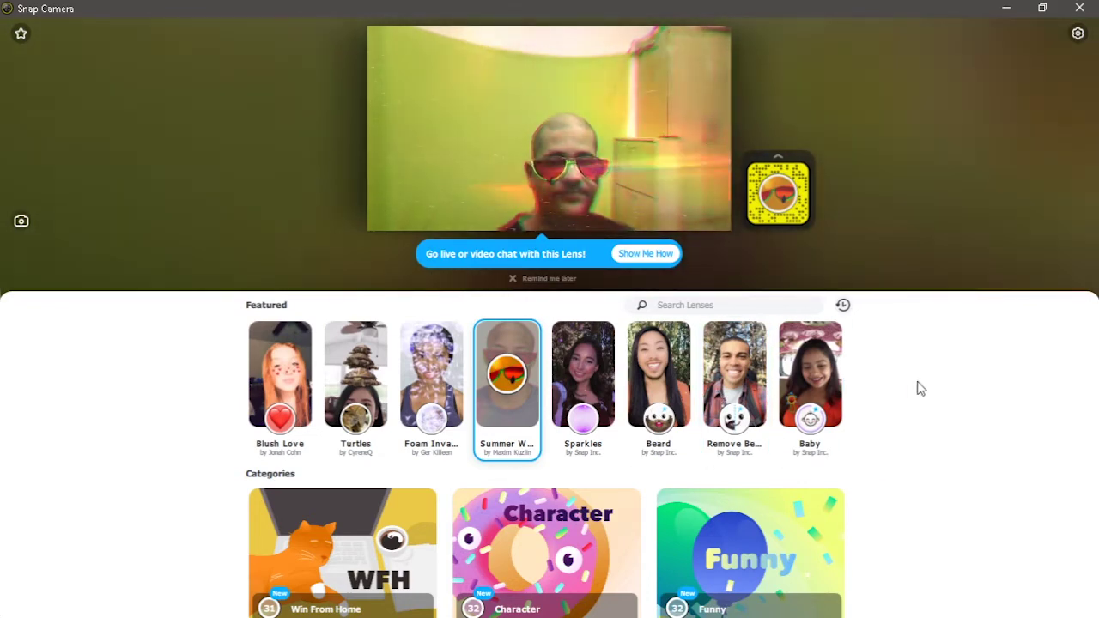
In the Win From Home category, apply the thought-bubble lens and trigger its effect, and switch to the Glam Spa lens.
scroll(926, 397, "down", 3)
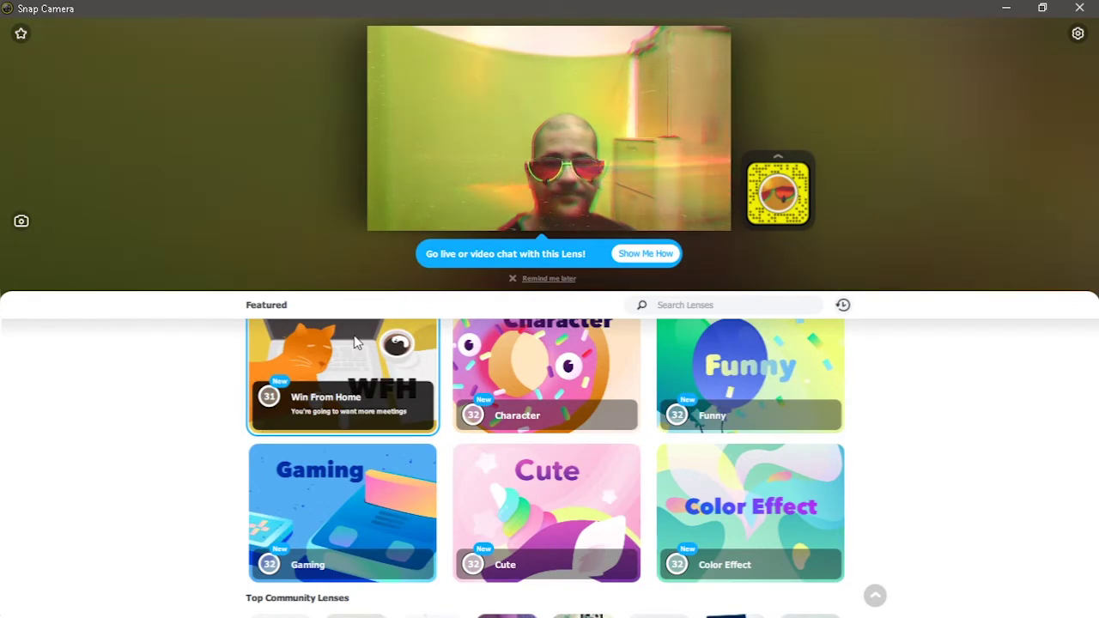
scroll(357, 344, "up", 1)
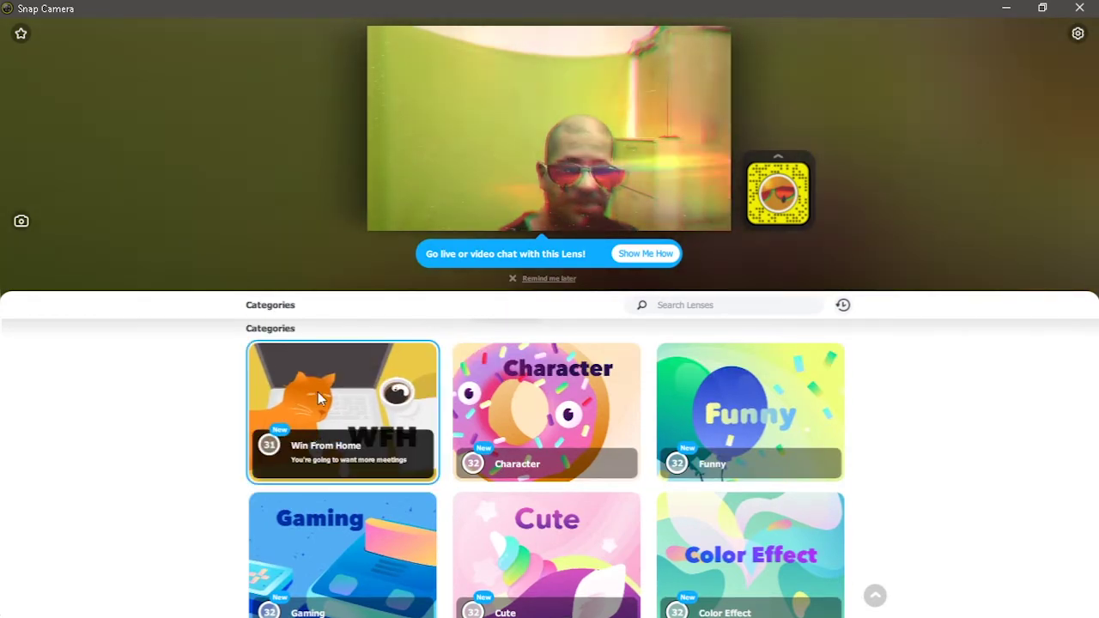
left_click(312, 399)
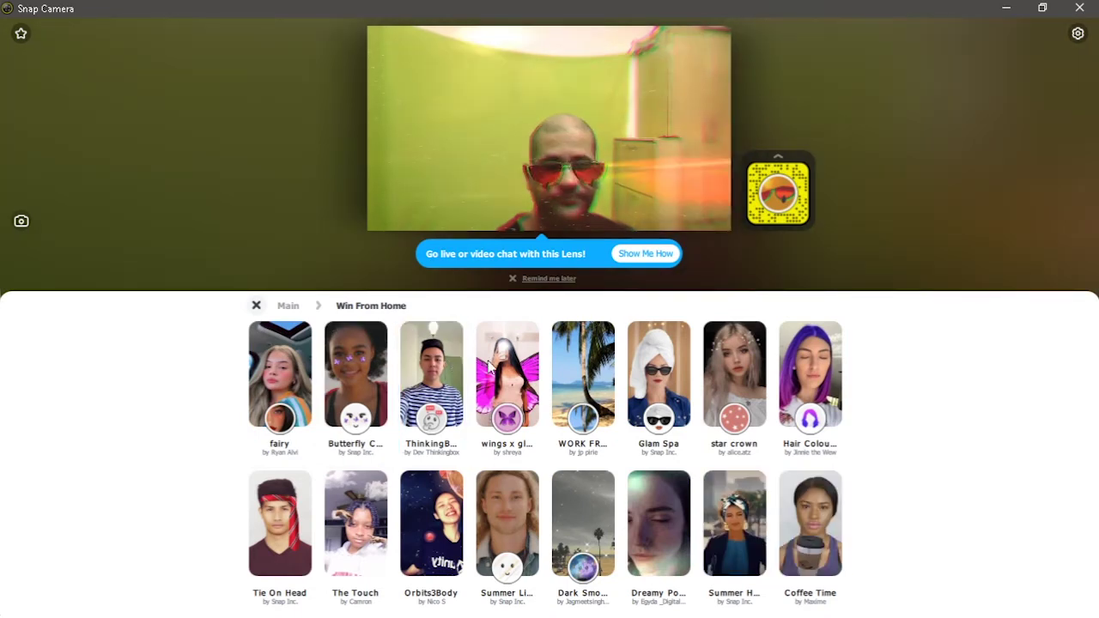
left_click(427, 364)
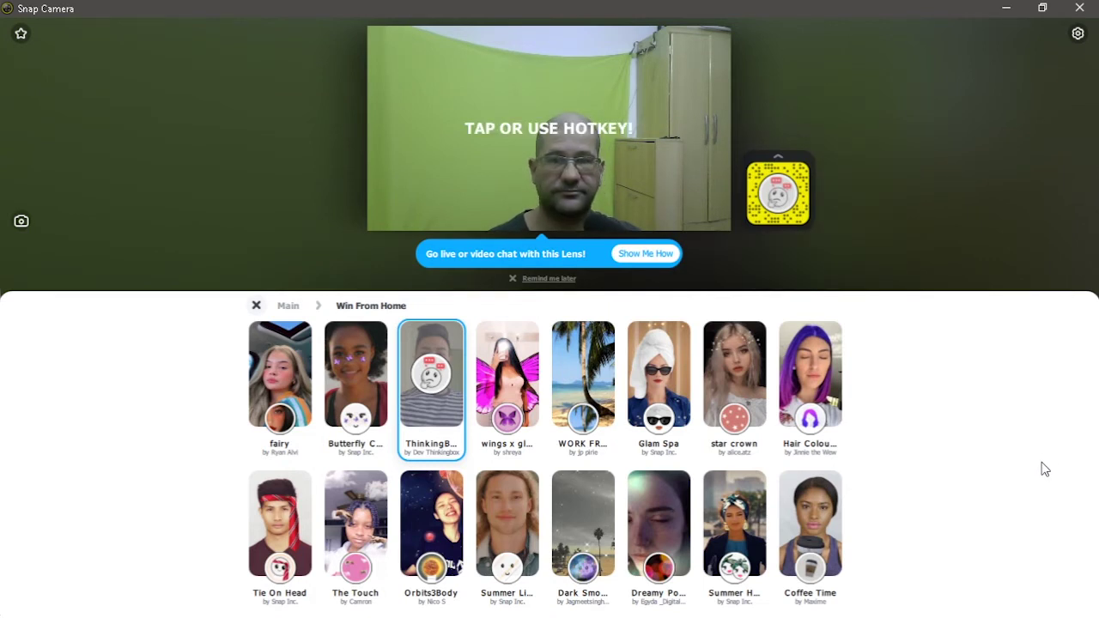
left_click(466, 216)
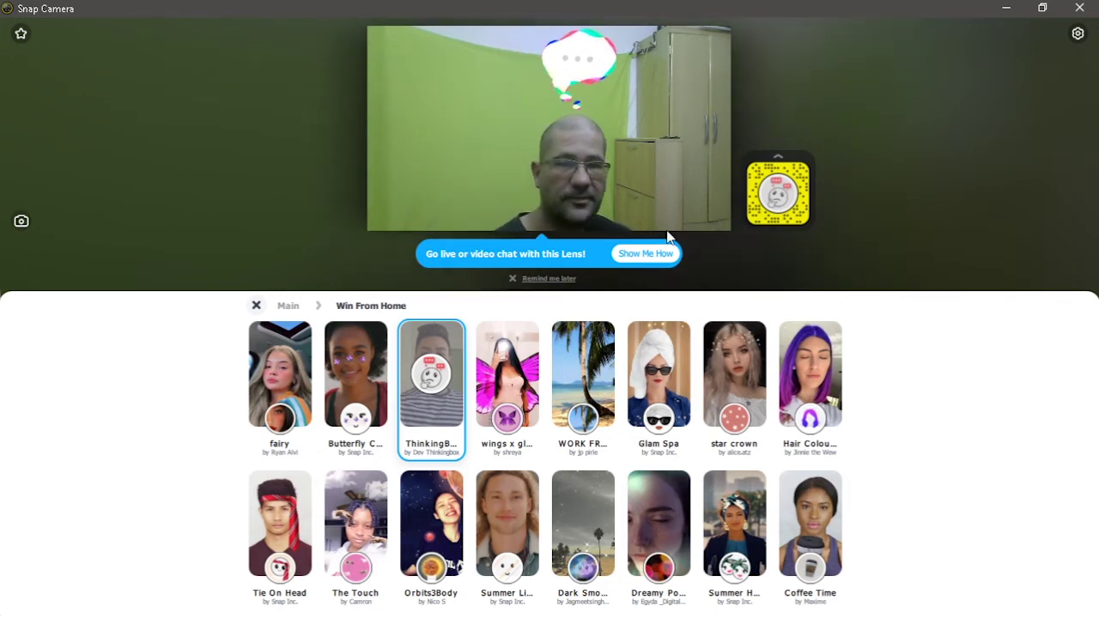
left_click(660, 398)
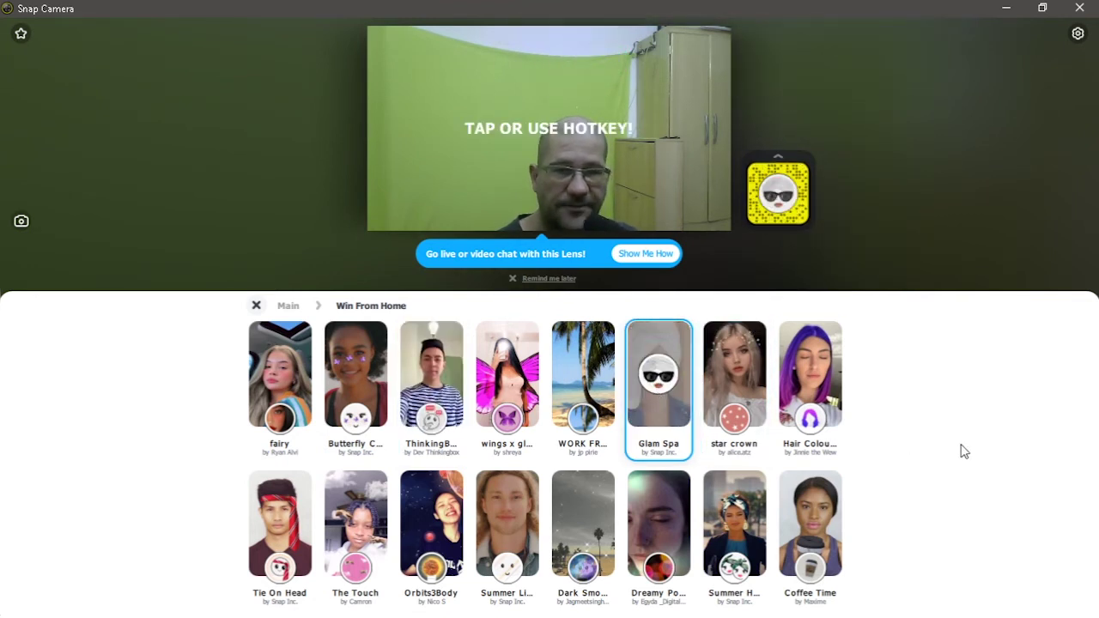